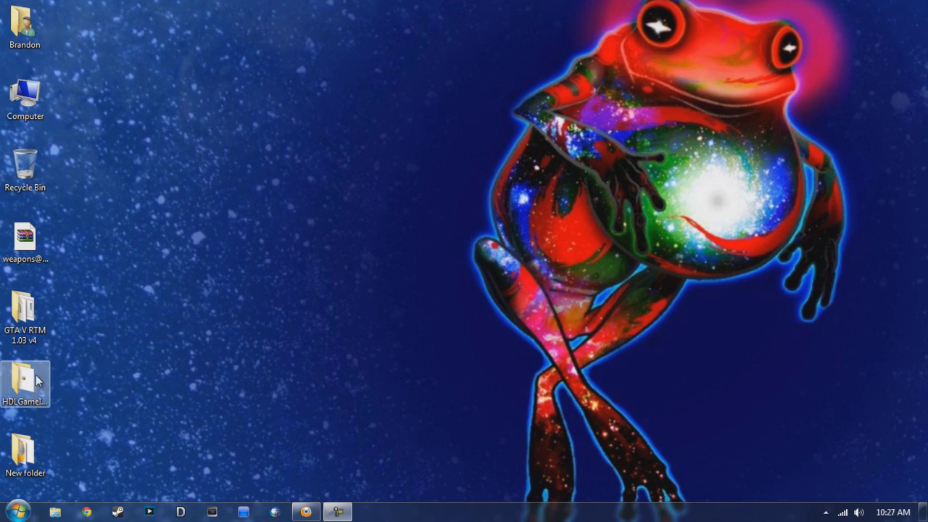
Inspect the HDLGameInstaller folder on the desktop, checking the HDLGameInstaller.elf file inside, and close it.
click(29, 398)
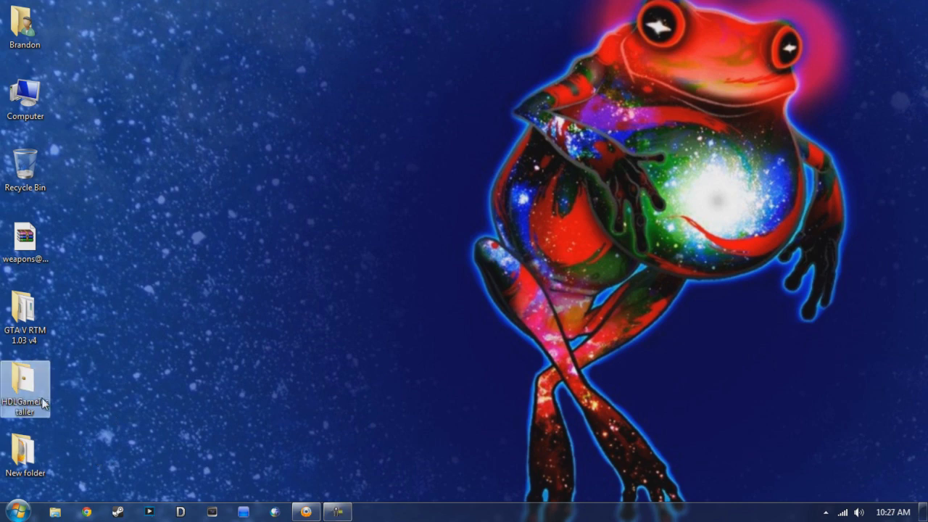
double_click(23, 403)
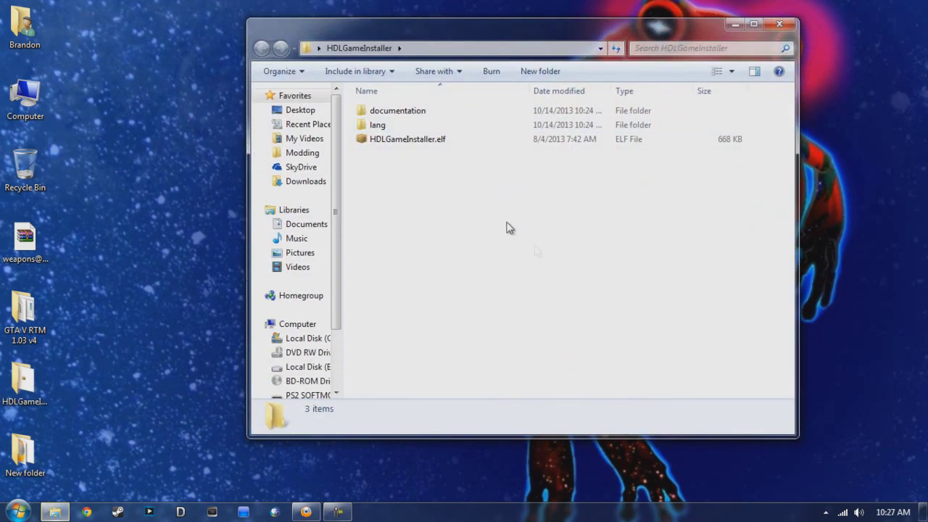
click(416, 141)
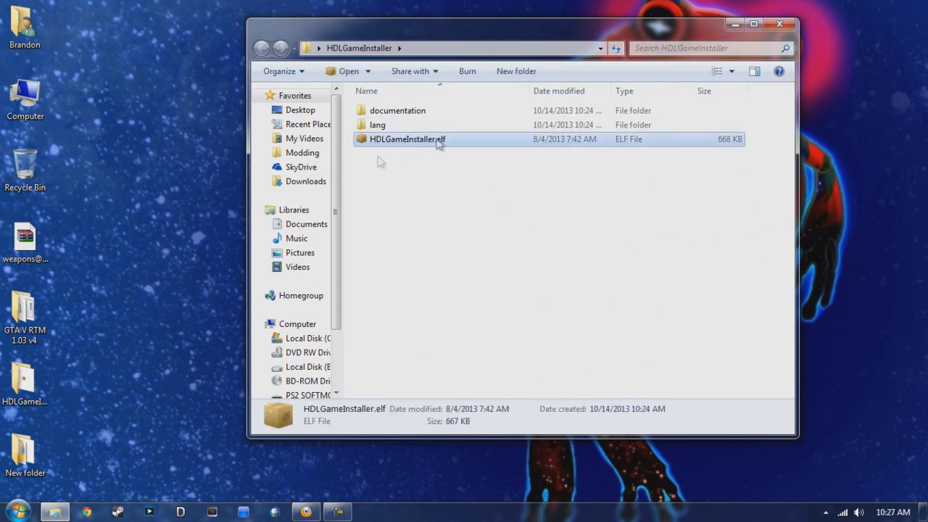
click(779, 24)
Copy the HDLGameInstaller folder from the desktop to the PS2 SOFTMOD (L:) USB drive.
double_click(25, 96)
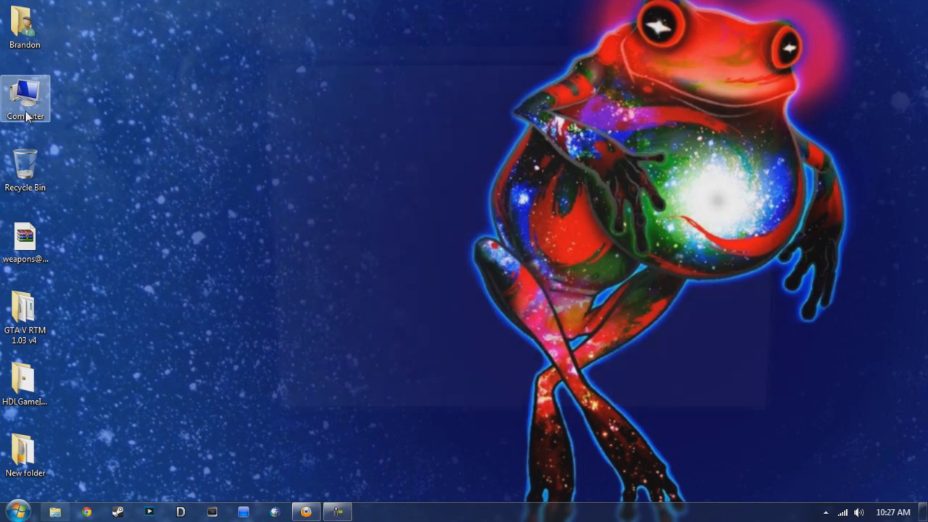
double_click(414, 254)
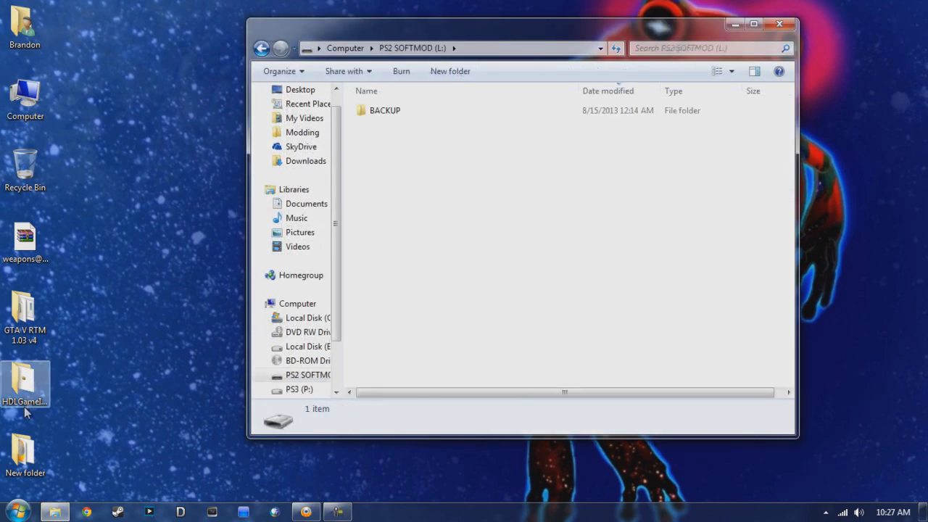
drag(40, 375, 467, 187)
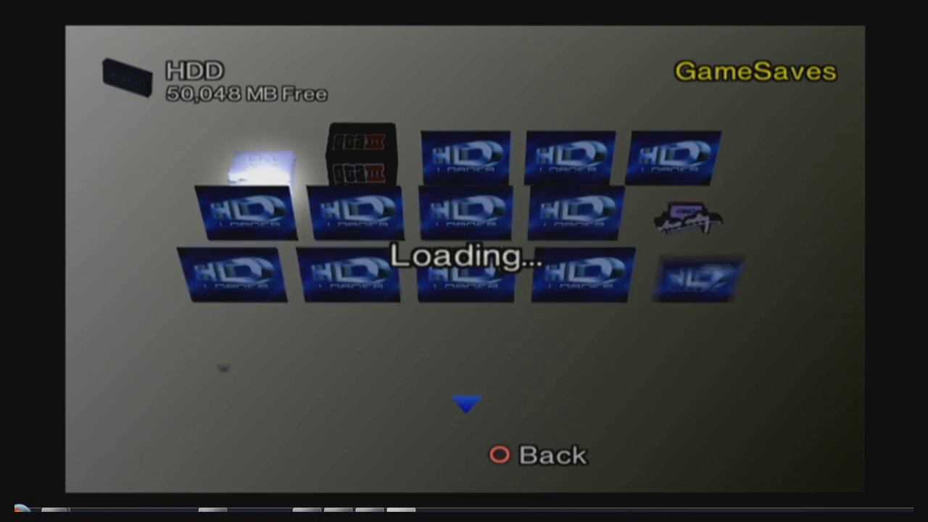
Browse the items stored on the console's HDD, down to the fourth one in the last row.
key(Down)
key(Down)
key(Down)
key(Down)
key(Down)
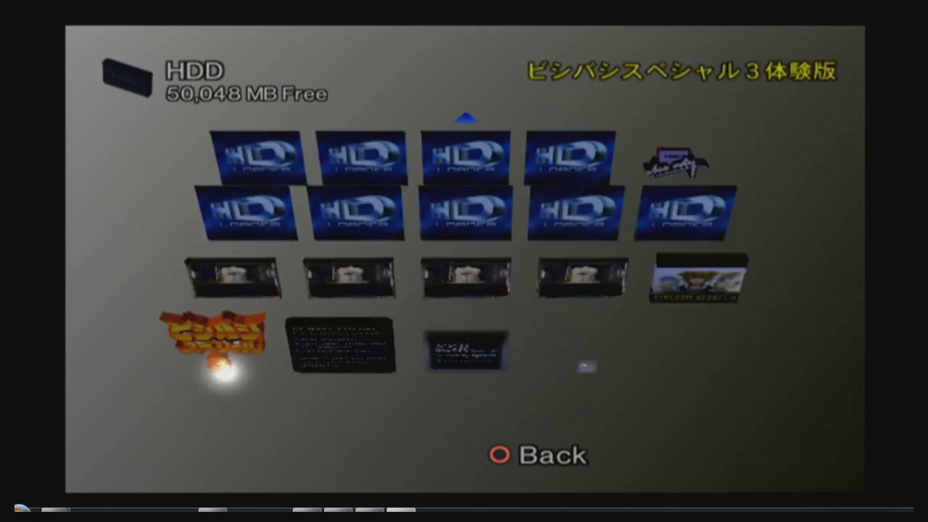
key(Right)
key(Right)
key(Right)
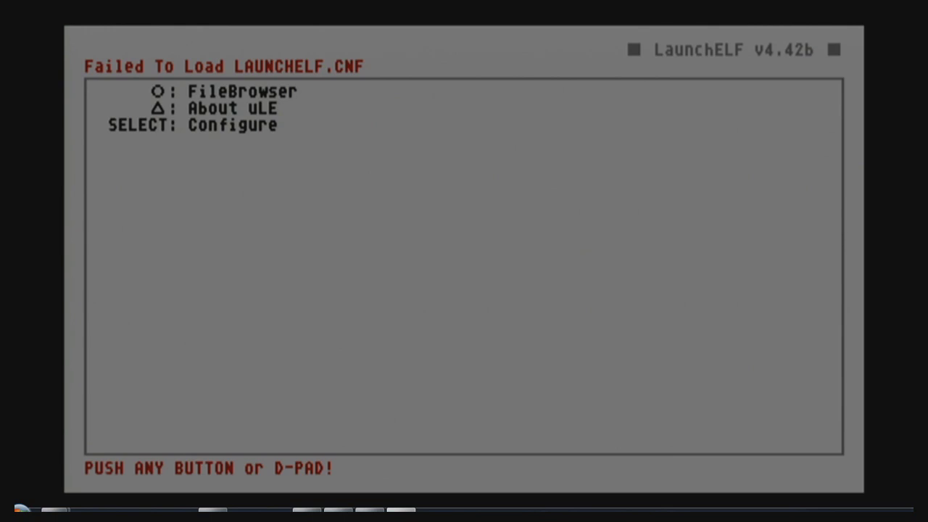
Open the FileBrowser in LaunchELF and enter the mass:/ USB device.
key(Return)
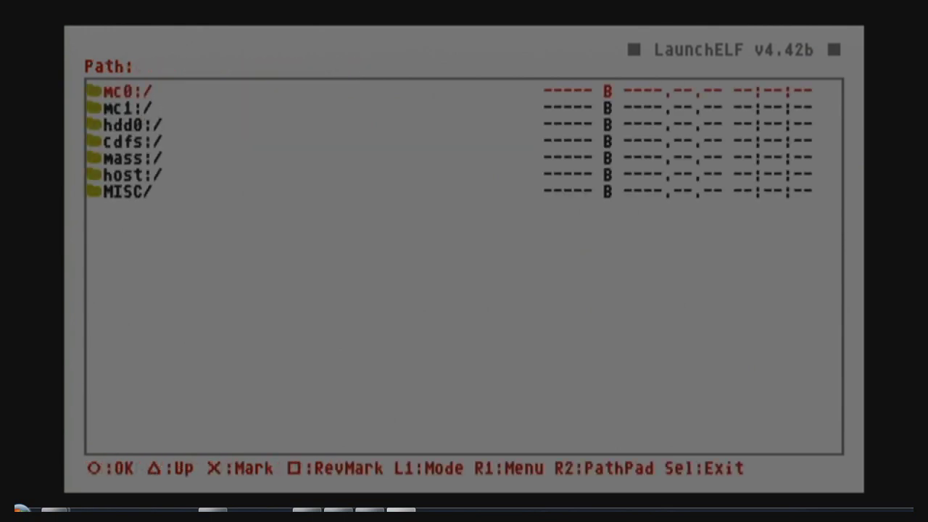
key(Down)
key(Down)
key(Down)
key(Down)
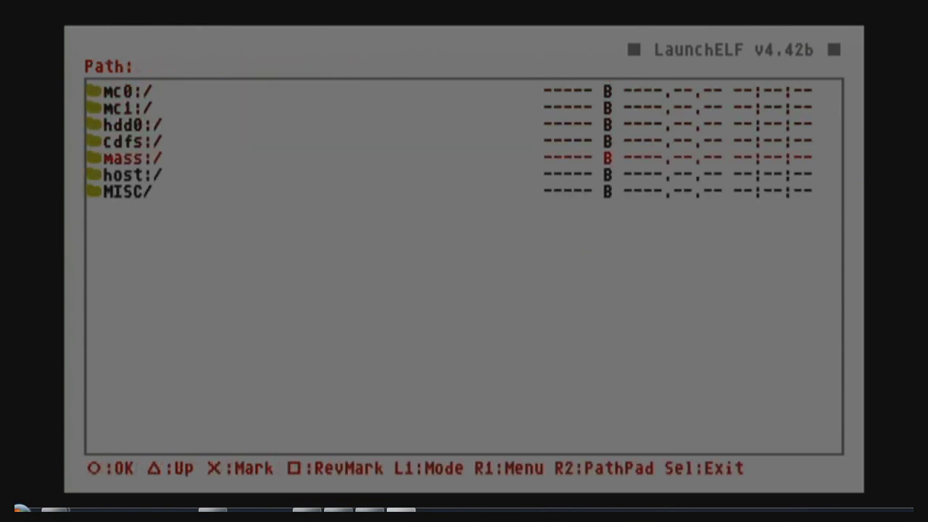
key(Return)
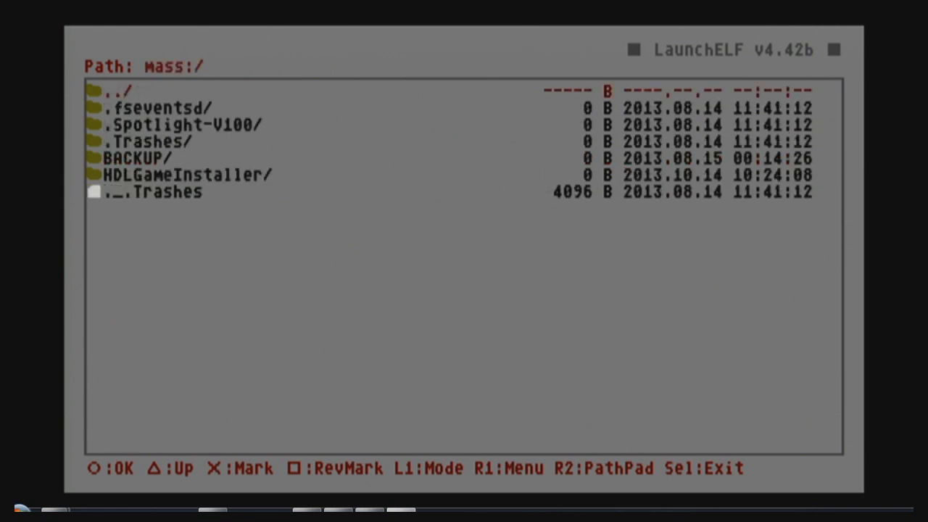
Copy the HDLGameInstaller folder on mass:/ to the clipboard.
key(Down)
key(Down)
key(Down)
key(Down)
key(Down)
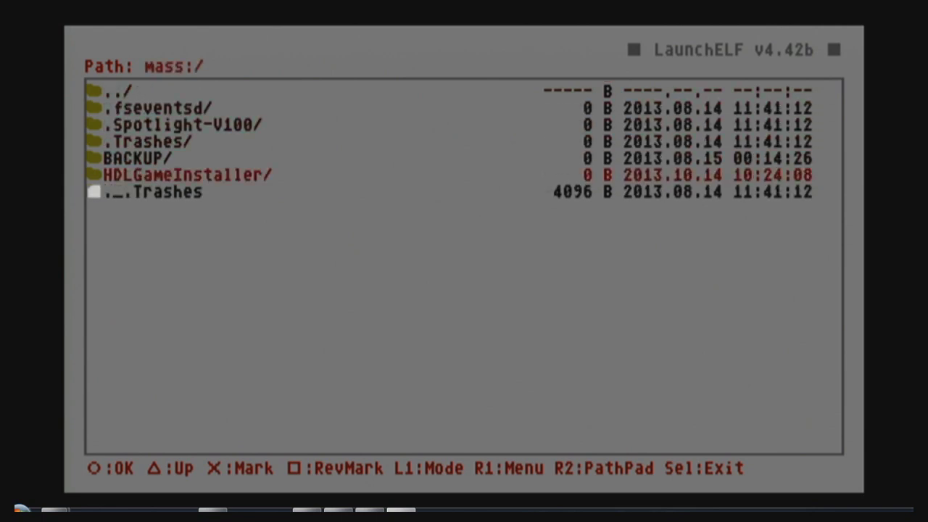
key(F2)
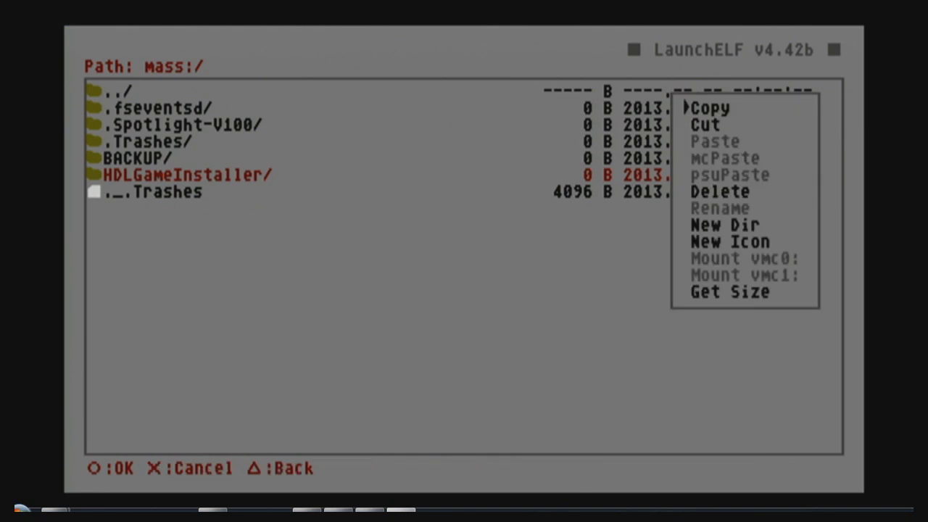
key(Return)
Return to the device list and open the mc0:/ memory card.
key(BackSpace)
key(Up)
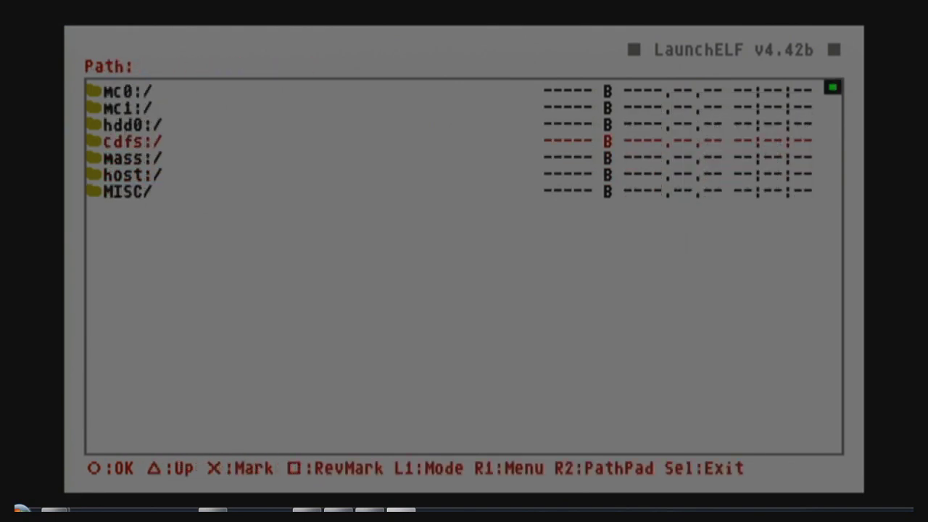
key(Up)
key(Up)
key(Up)
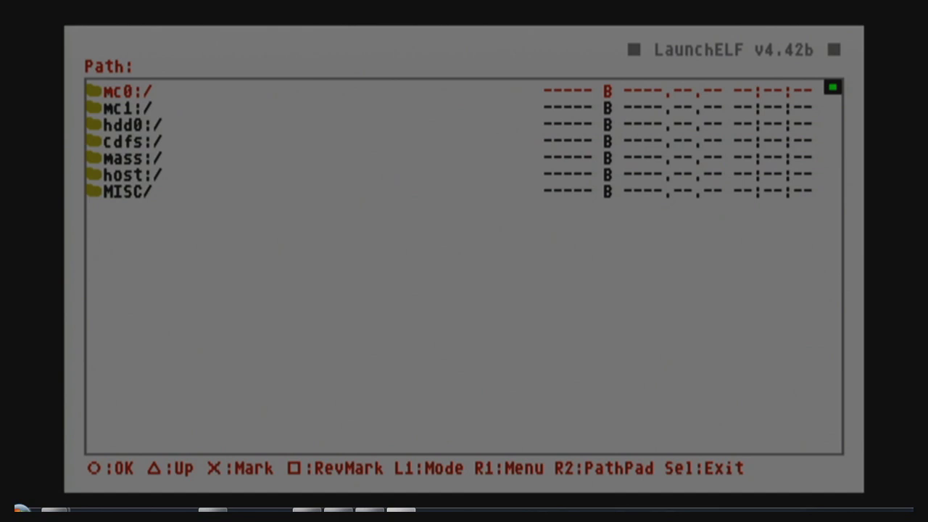
key(Return)
Find the BOOT folder on the mc0:/ memory card and open it.
key(Down)
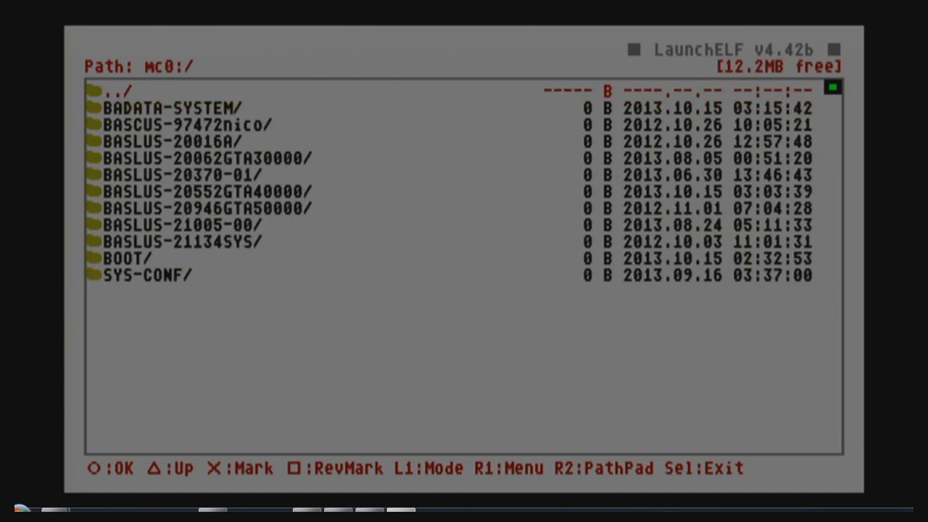
key(Down)
key(Down)
key(Down)
key(Down)
key(Down)
key(Down)
key(Down)
key(Down)
key(Down)
key(Down)
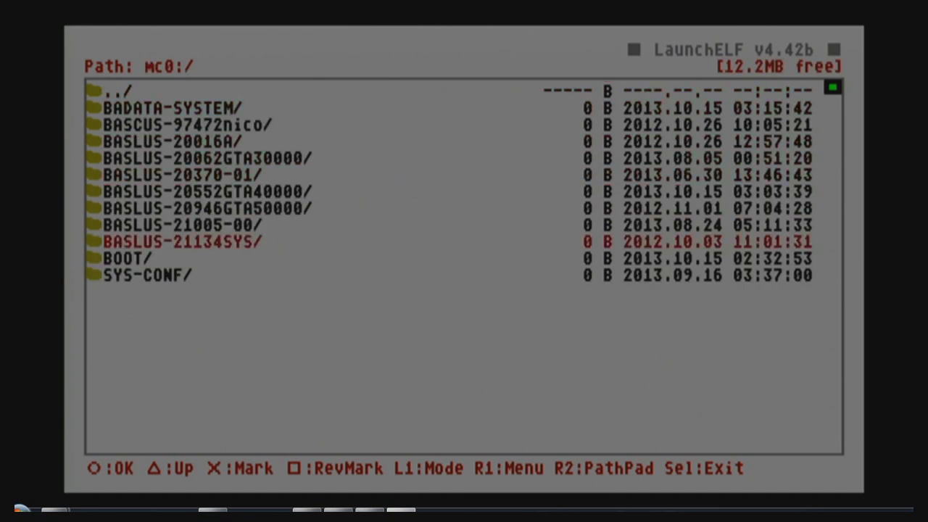
key(Up)
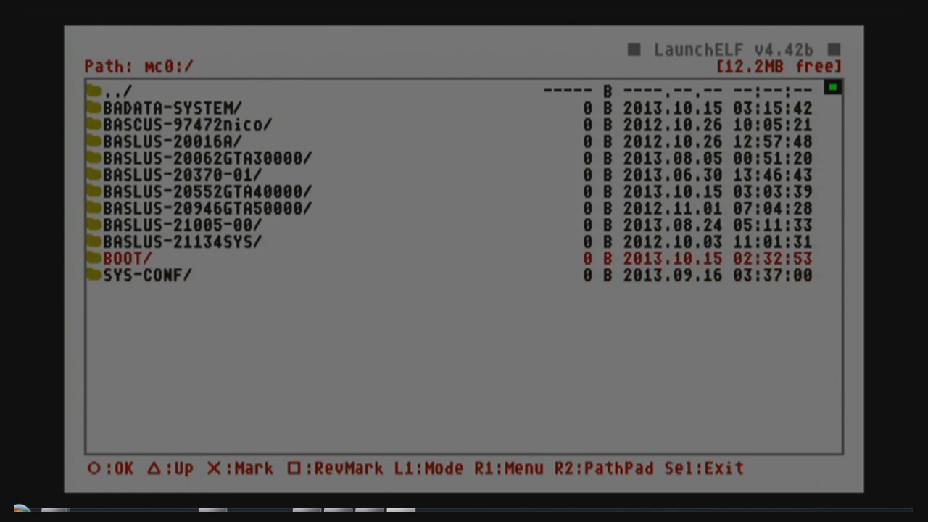
key(Up)
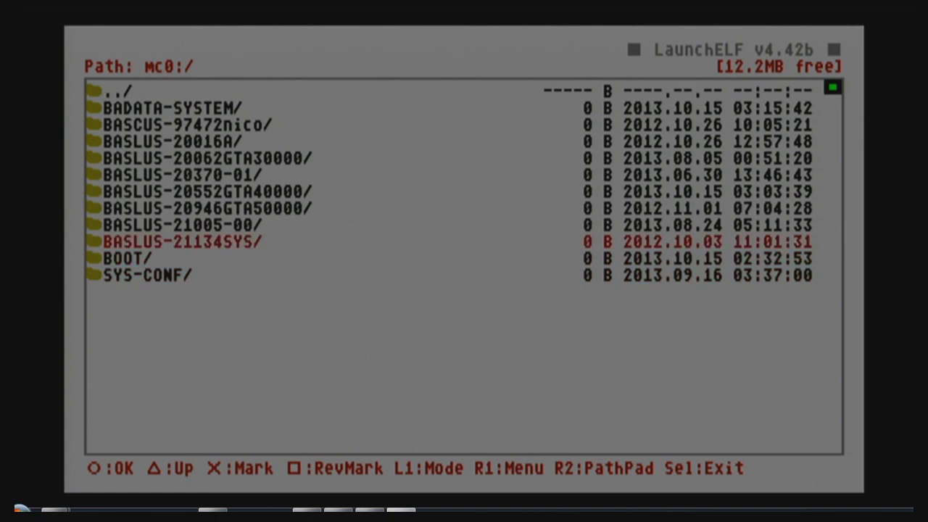
key(Down)
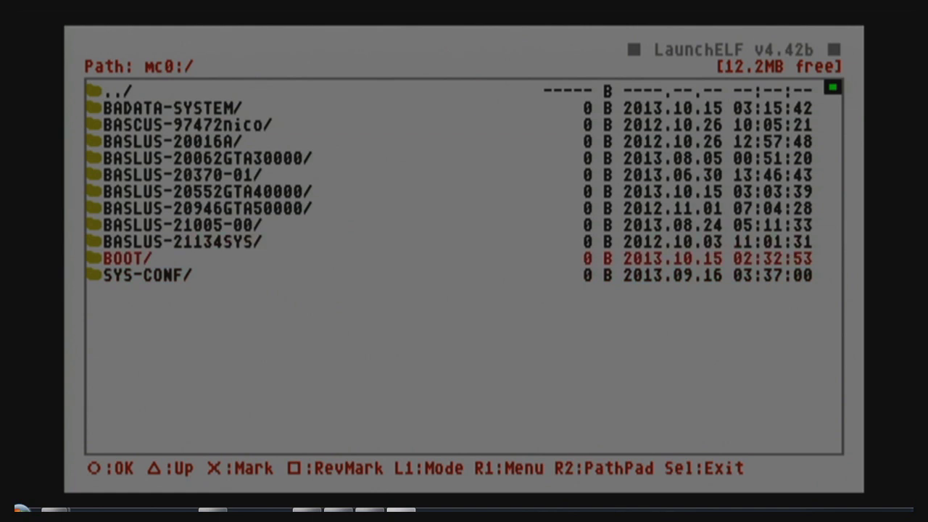
key(Return)
Look over the contents of the BOOT folder and go back up to mc0:/.
key(Down)
key(Down)
key(Up)
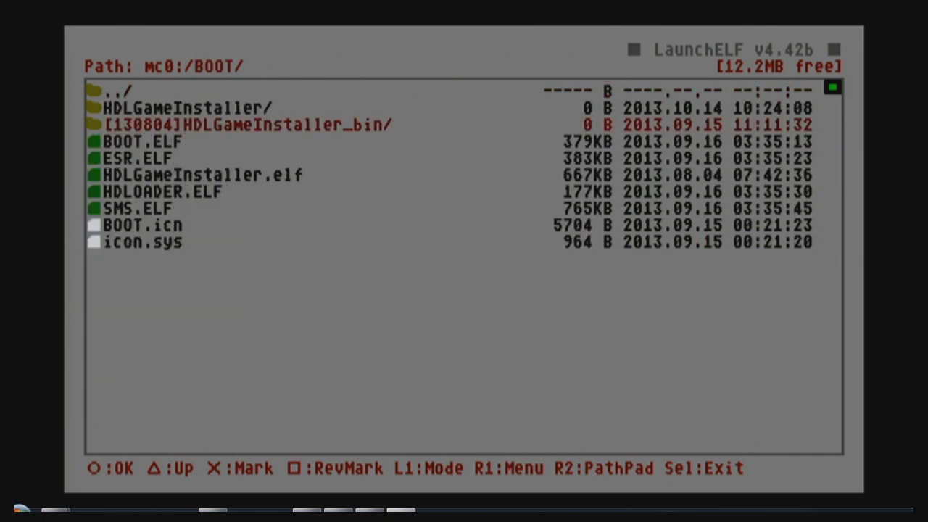
key(Up)
key(Up)
key(Return)
key(Up)
key(Down)
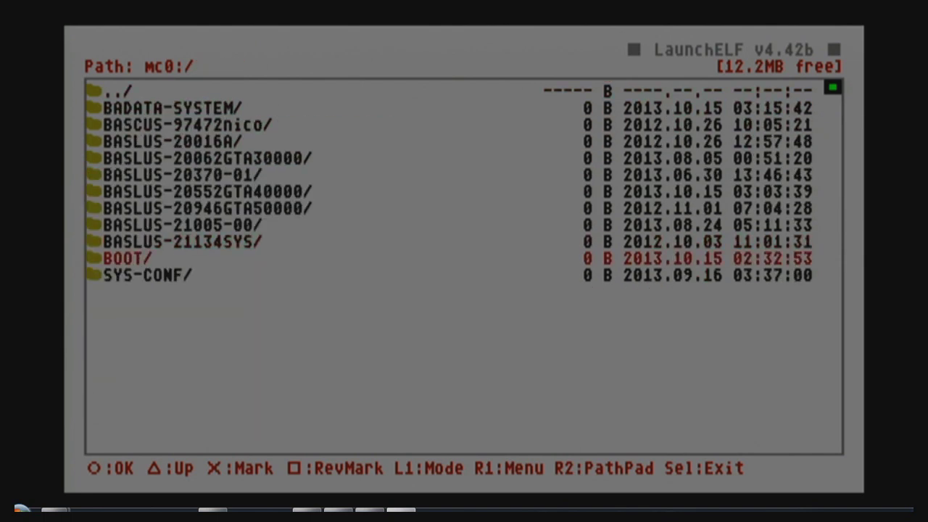
key(Up)
key(Down)
key(Down)
key(Up)
key(r)
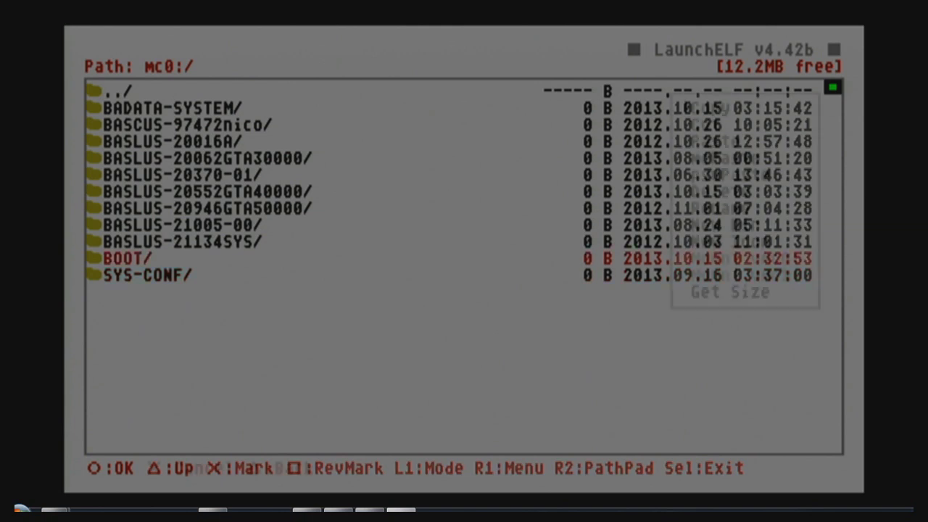
key(Down)
key(Down)
key(Down)
key(Down)
key(Down)
key(Down)
key(Down)
key(Down)
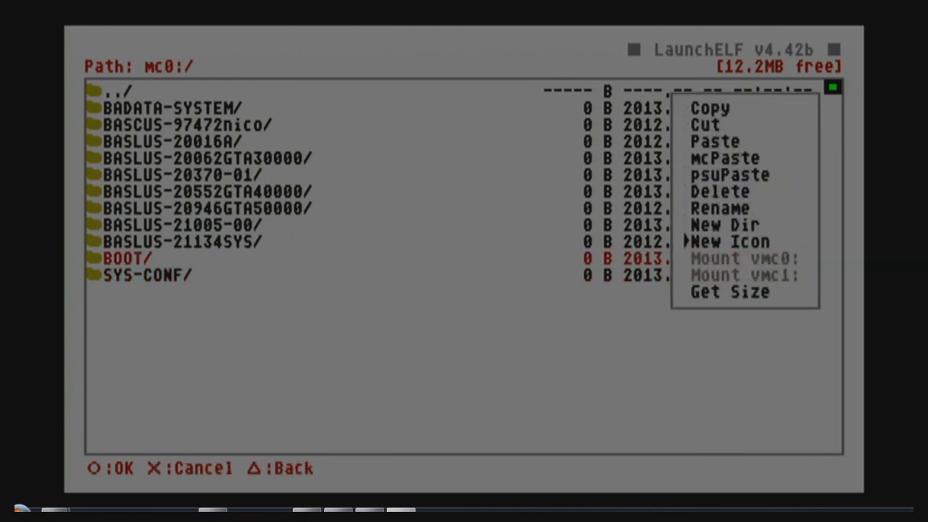
key(Up)
key(Return)
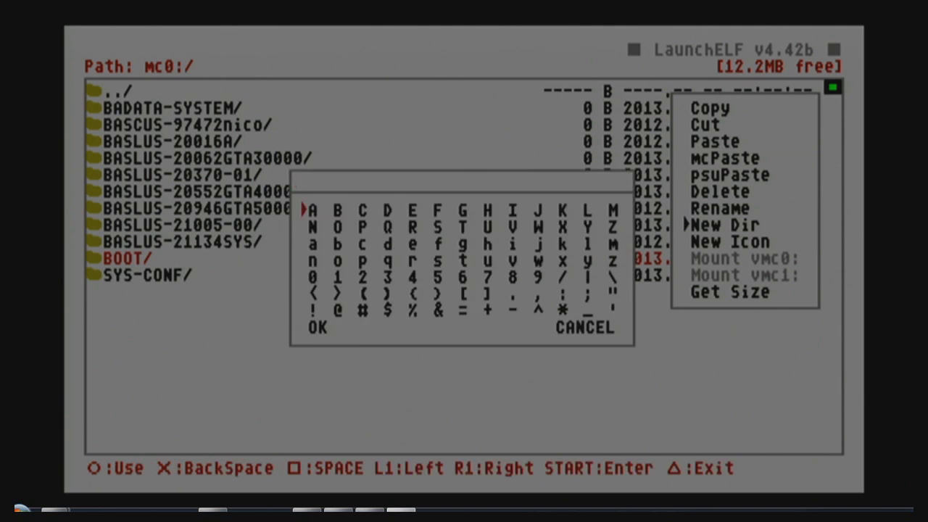
key(Escape)
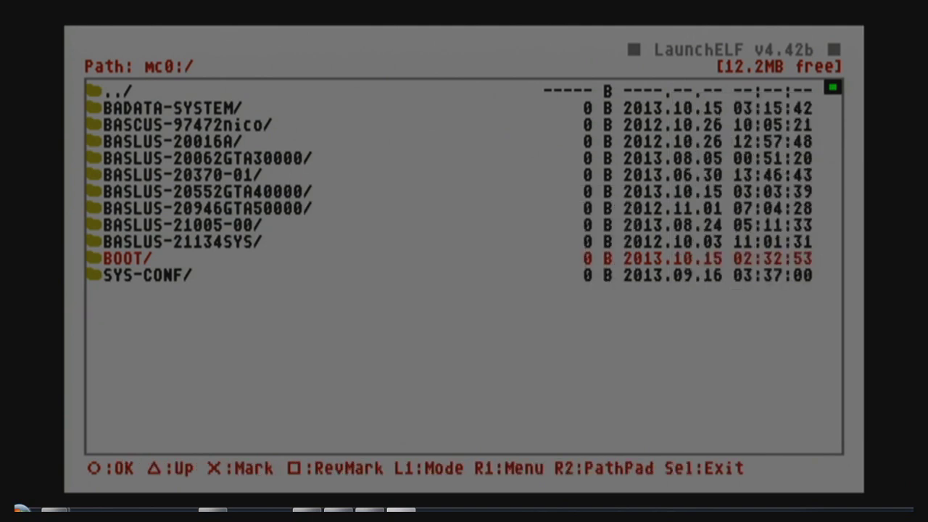
Reopen the BOOT folder on mc0:/ and highlight the HDLGameInstaller folder inside it.
key(Return)
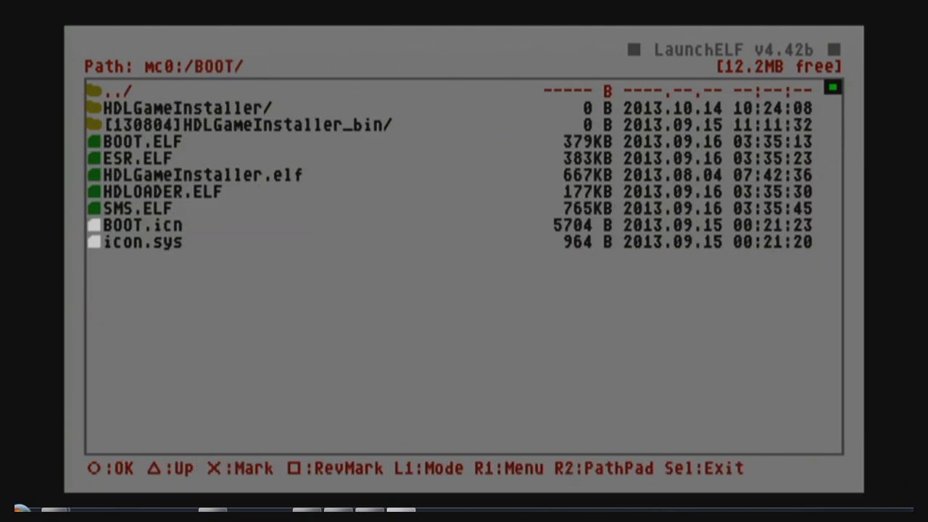
key(Down)
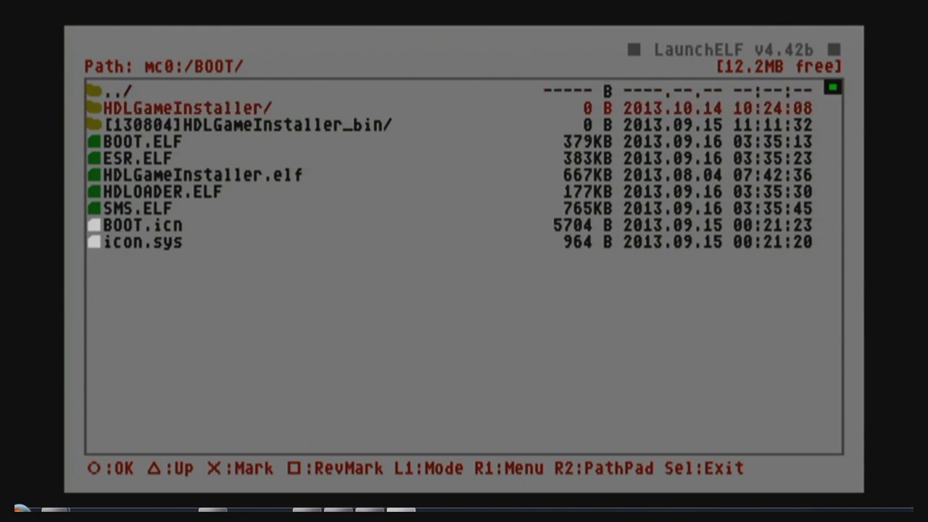
key(Down)
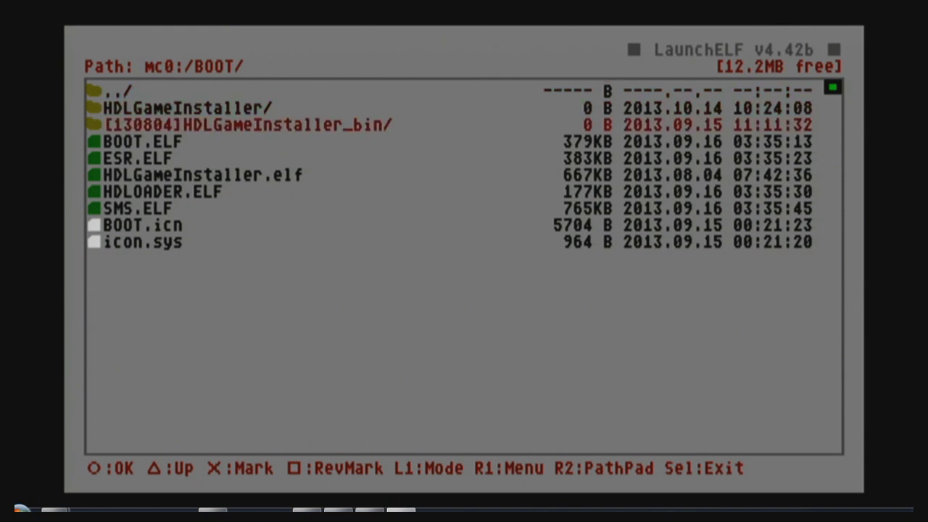
key(Up)
key(Menu)
key(Down)
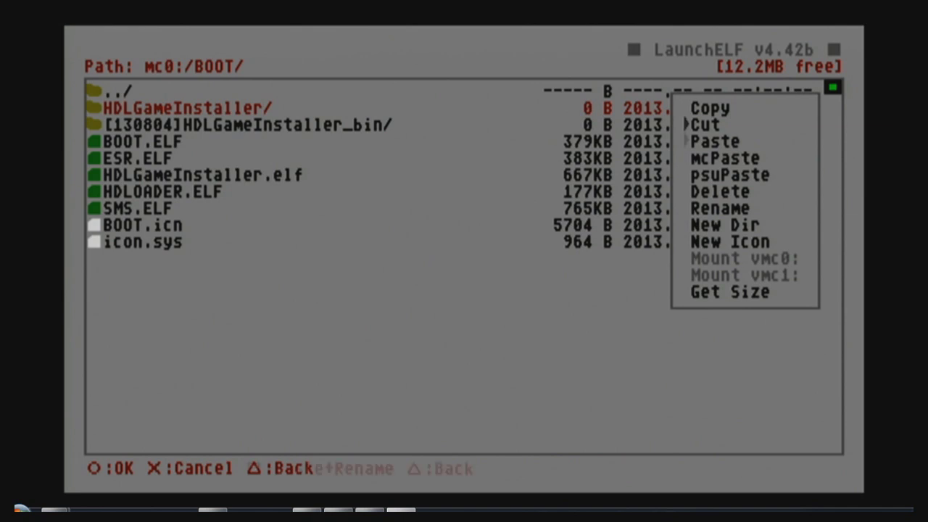
key(Down)
key(Escape)
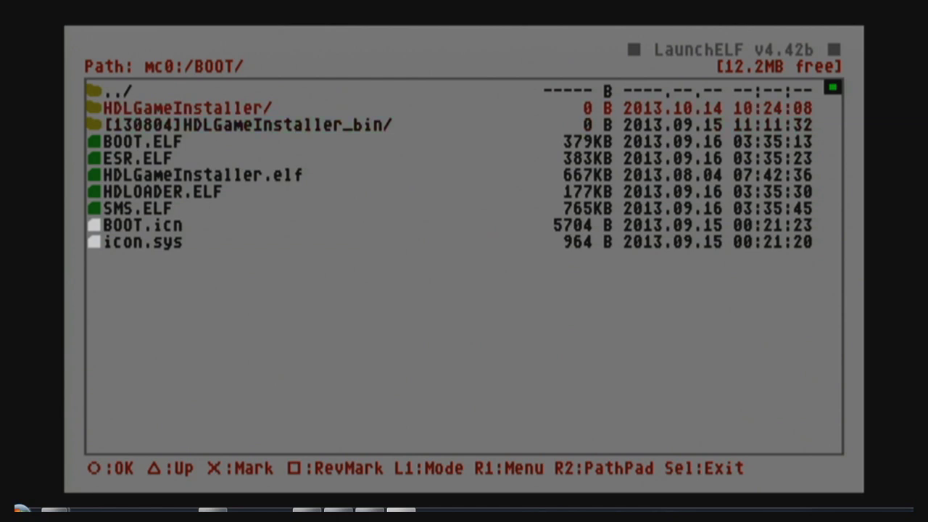
Open the HDLGameInstaller folder inside BOOT and launch HDLGameInstaller.elf.
key(Return)
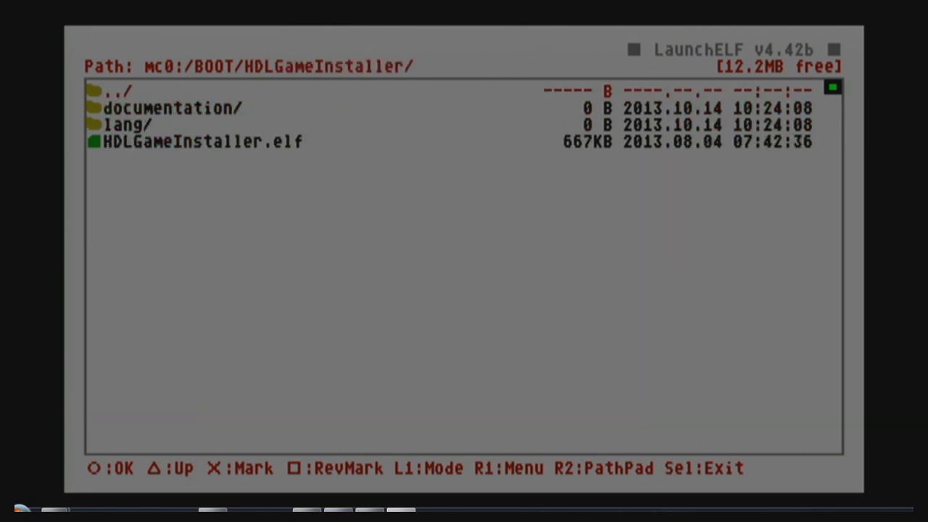
key(Down)
key(Down)
key(Down)
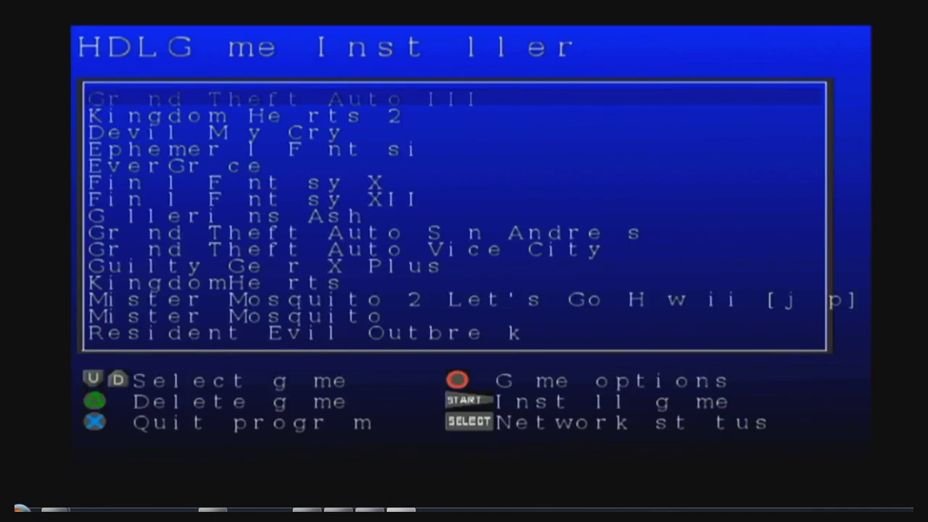
Browse the list of installed games from Grand Theft Auto III down to Final Fantasy X.
key(Down)
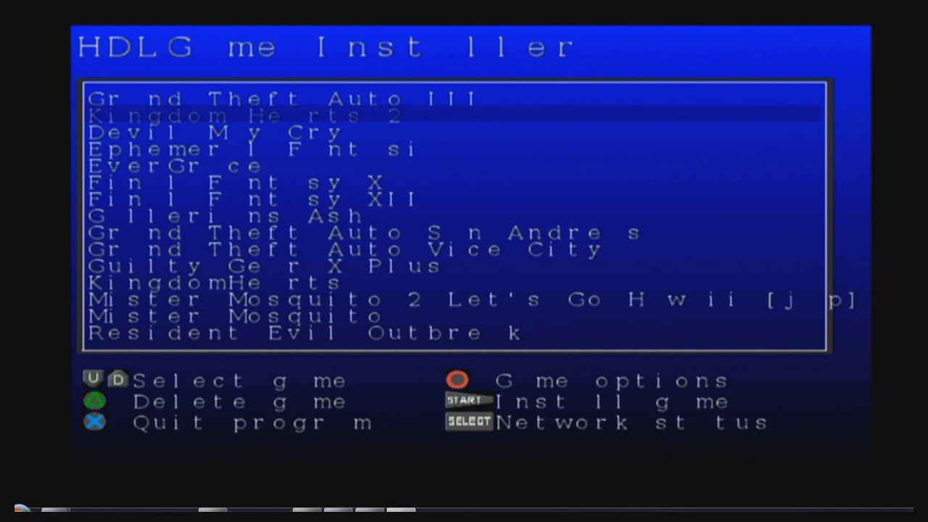
key(Down)
key(Down)
key(Down)
key(Down)
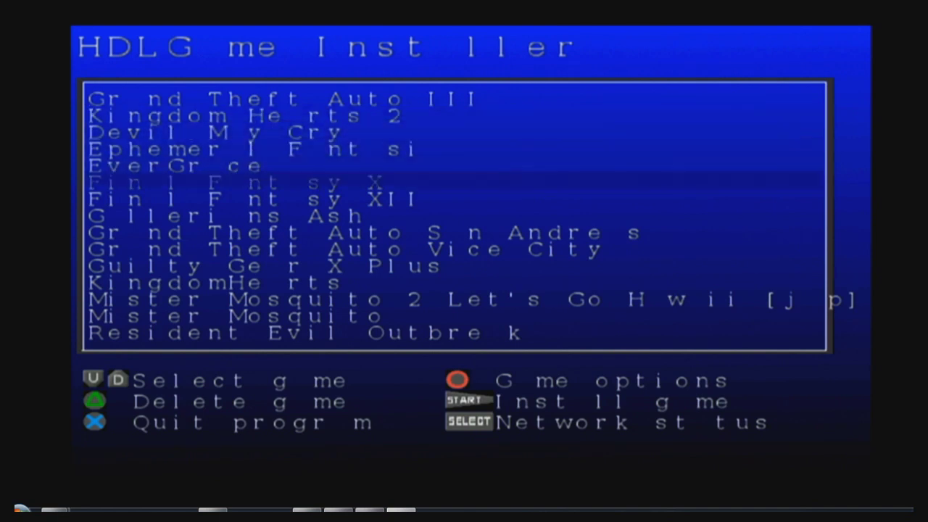
Select EverGrace in the list of installed games and open its game options.
key(Up)
key(Down)
key(Up)
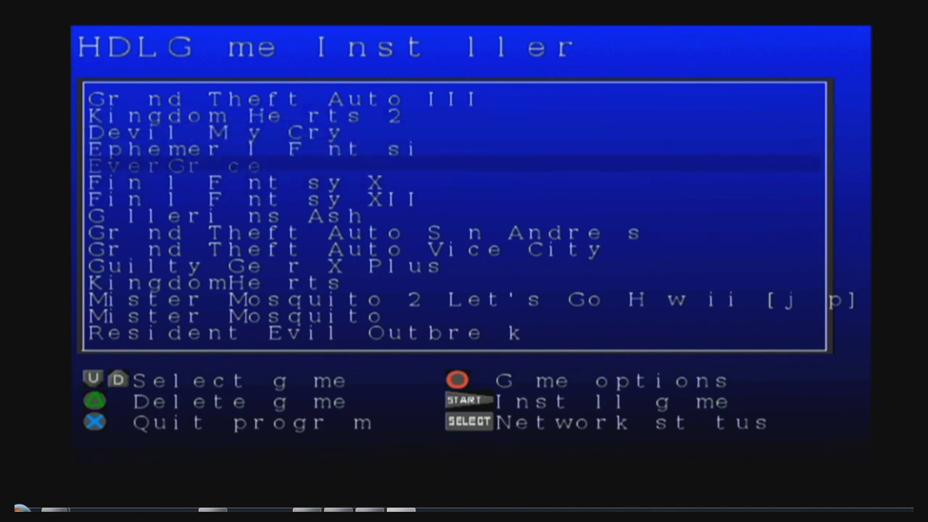
key(Down)
key(Up)
key(Return)
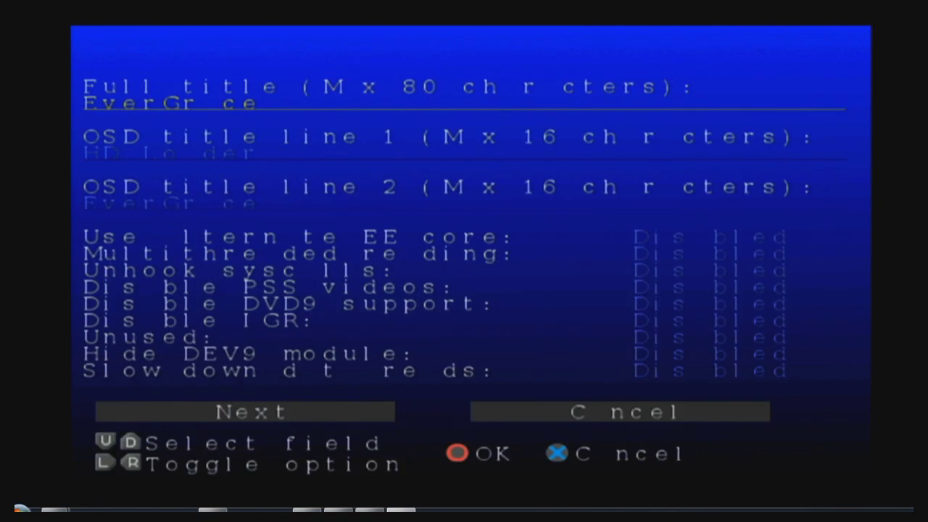
Look over EverGrace's full title, both OSD title lines and the alternate EE core option.
key(Down)
key(Down)
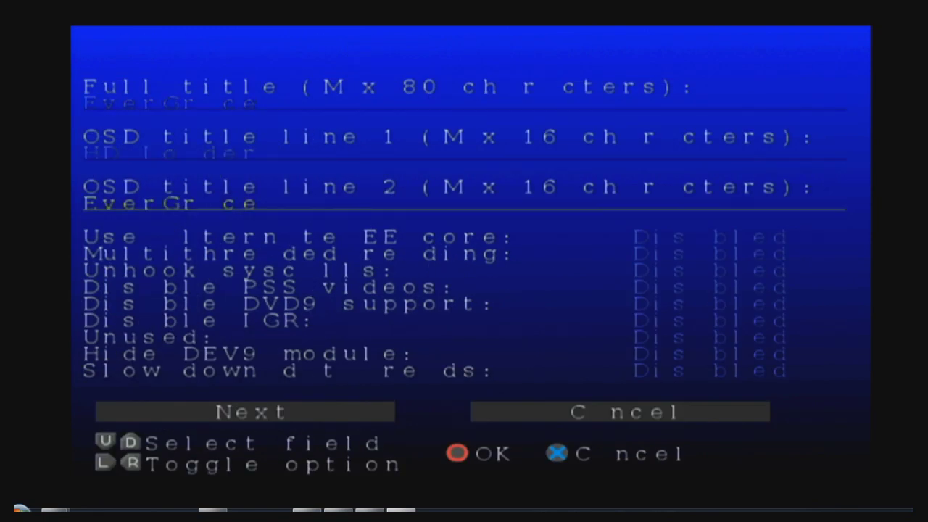
key(Up)
key(Up)
key(Down)
key(Down)
key(Down)
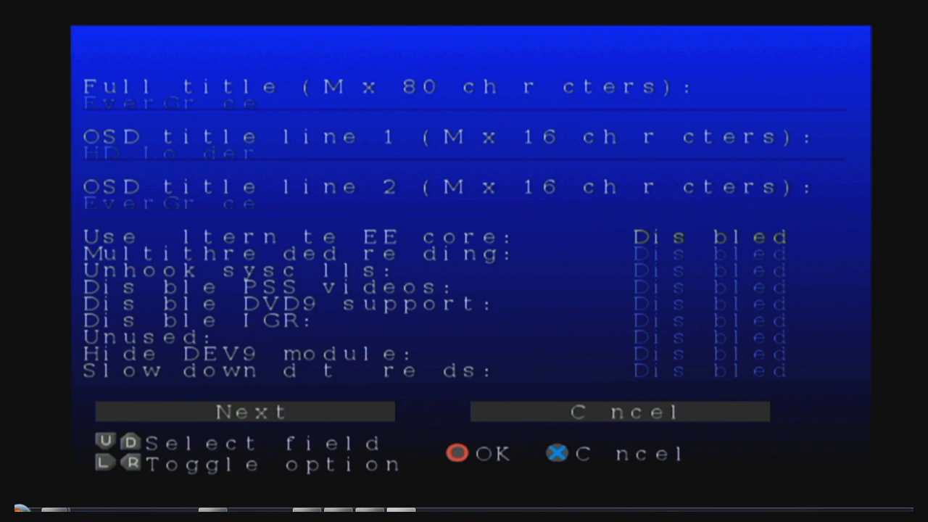
key(Up)
key(Up)
key(Up)
key(Down)
key(Down)
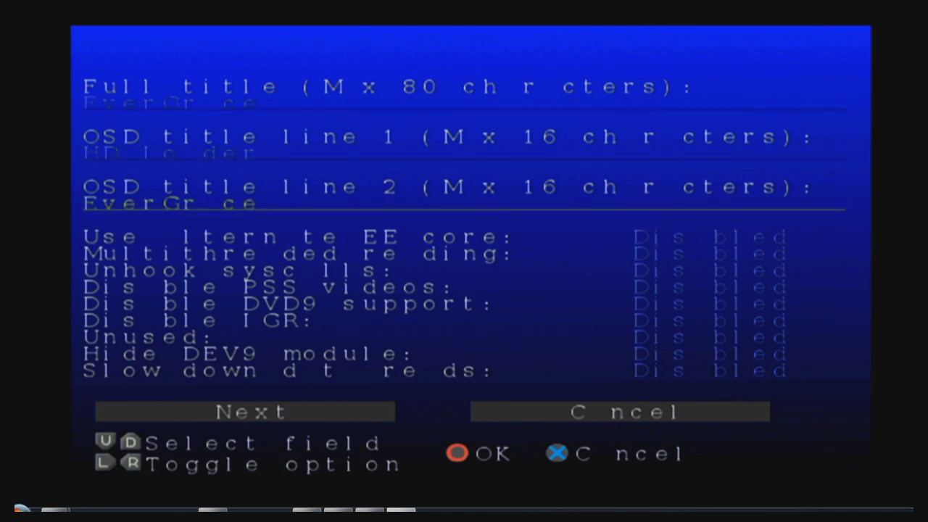
key(Down)
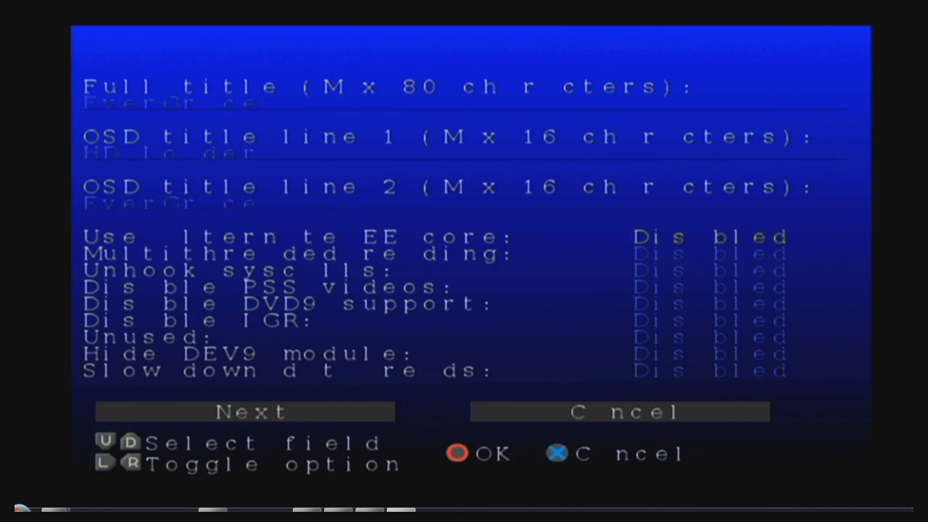
key(Up)
key(Up)
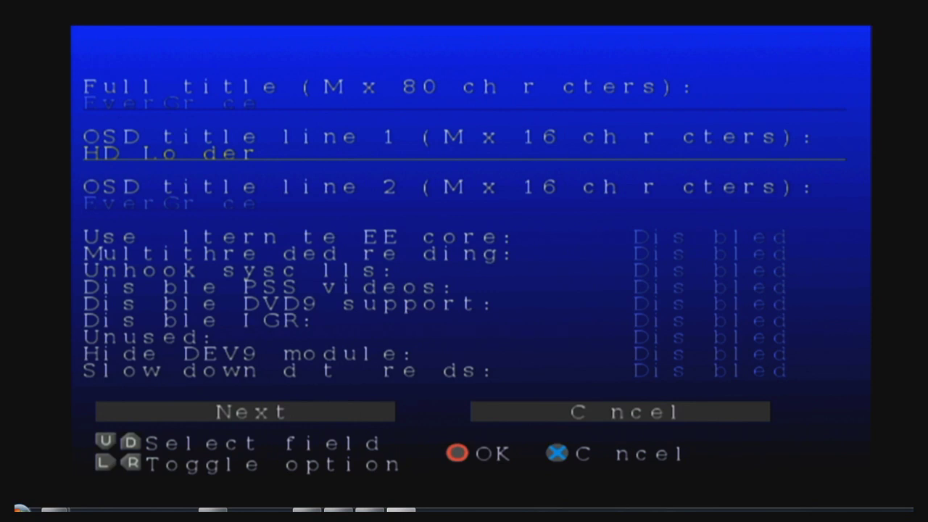
Open the OSD title line 1 for editing, look at the on-screen keyboard and return to the game options.
key(Down)
key(Up)
key(Return)
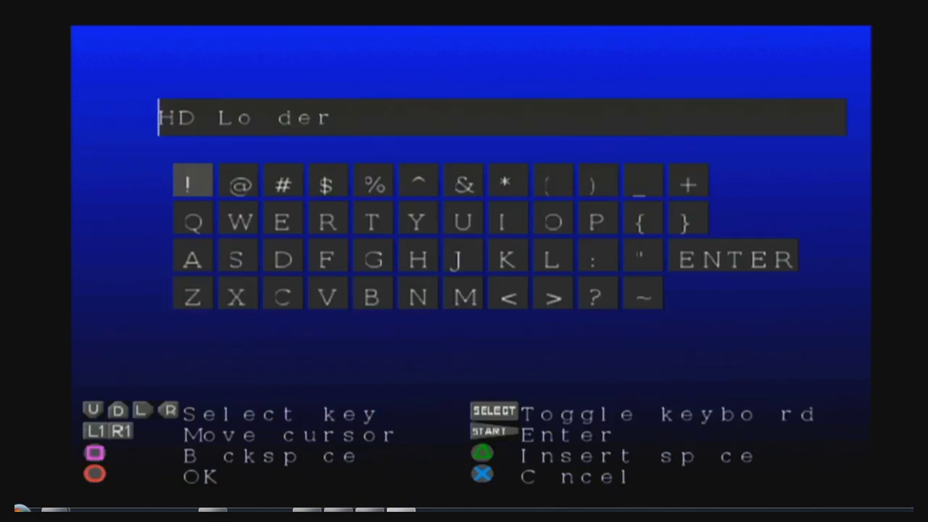
key(Right)
key(Right)
key(Right)
key(Right)
key(Left)
key(Left)
key(Return)
key(Return)
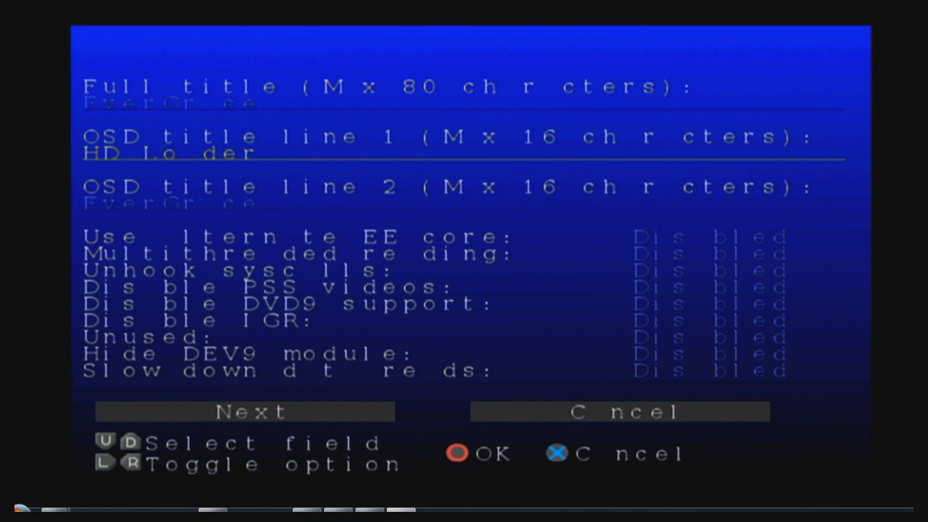
Go through the compatibility options down to Slow down data reads and continue to the game icon question.
key(Down)
key(Up)
key(Down)
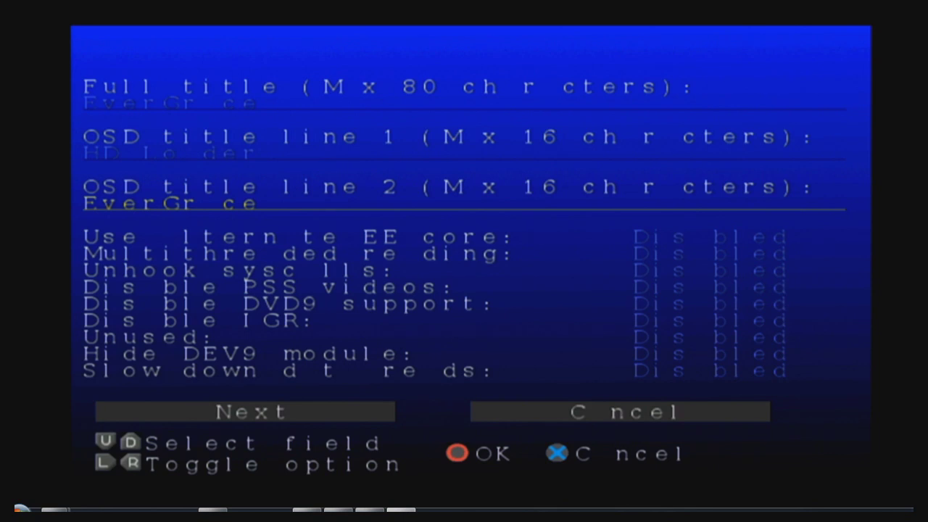
key(Down)
key(Down)
key(Down)
key(Down)
key(Down)
key(Down)
key(Down)
key(Down)
key(Down)
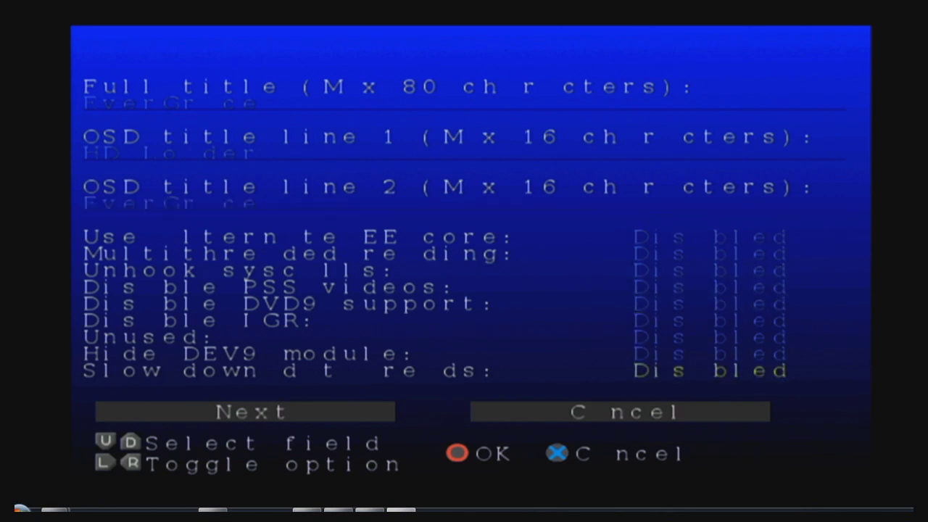
key(Down)
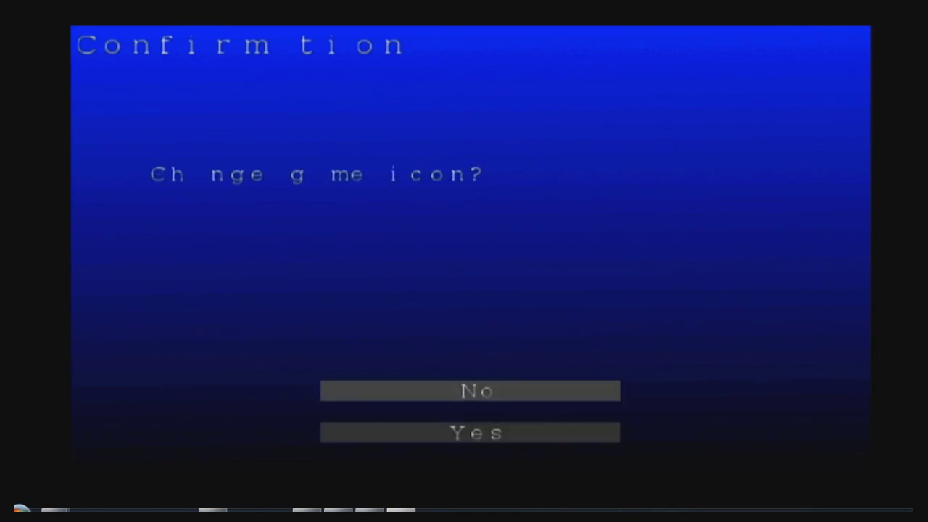
Agree to change the game icon, set the icon source to Game save and proceed with the update.
key(Down)
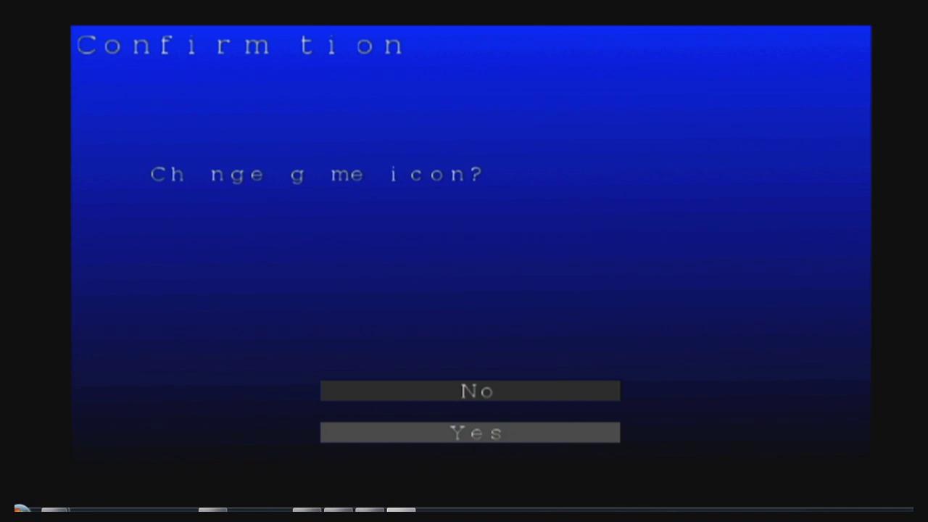
key(Return)
key(Right)
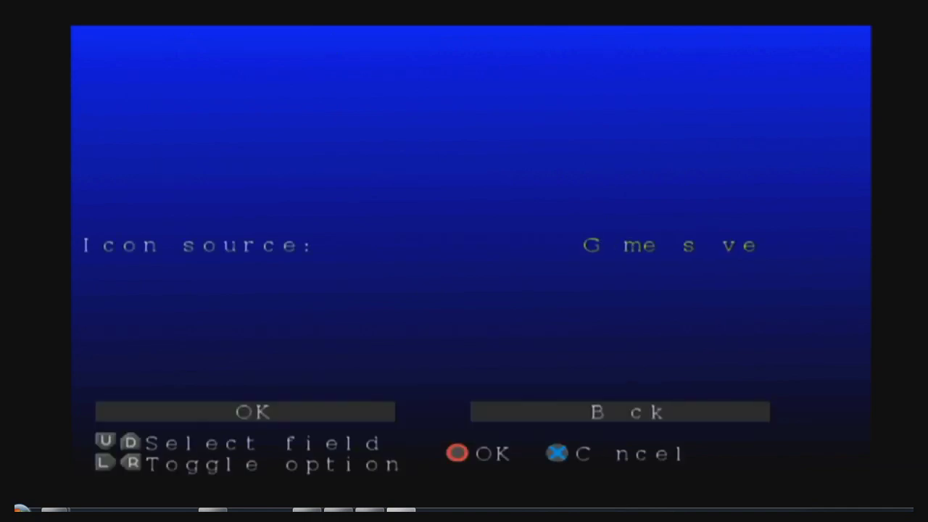
key(Down)
key(Return)
key(Down)
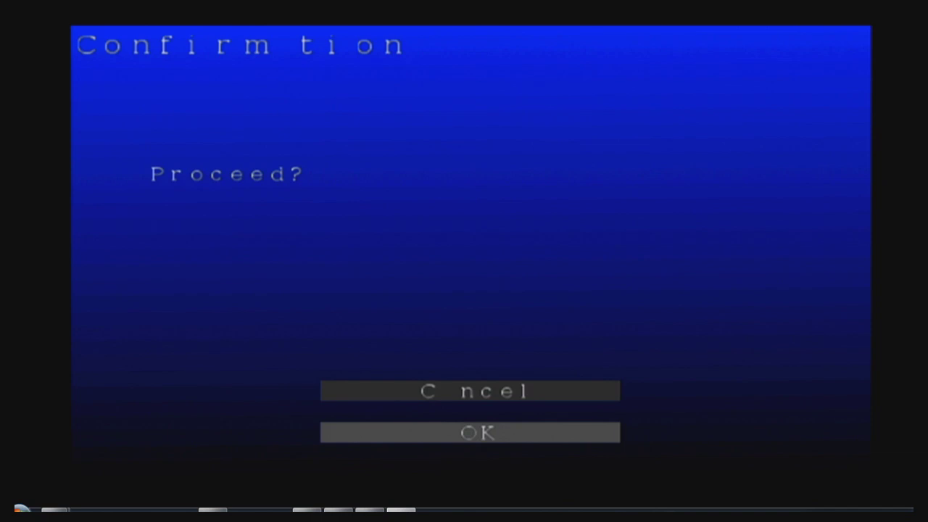
key(Return)
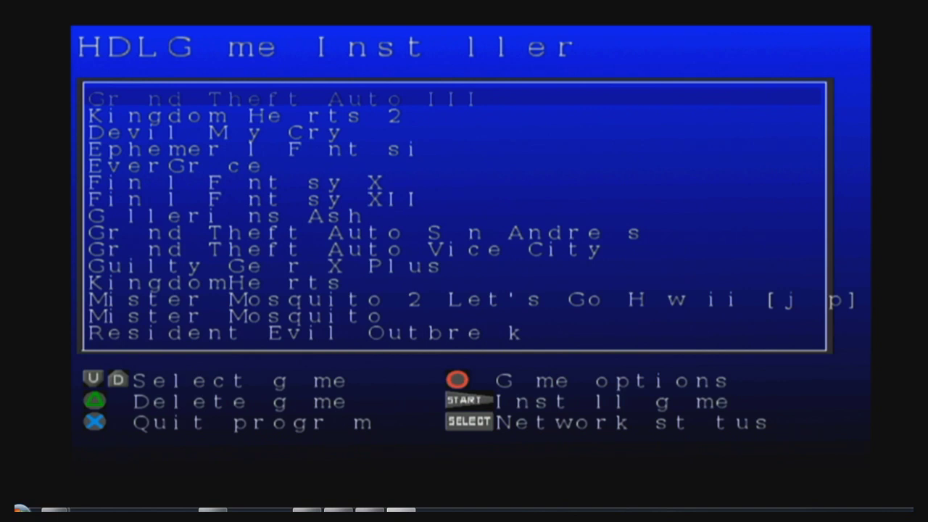
Quit HDLGameInstaller and return to the PS2 browser.
key(Escape)
key(Down)
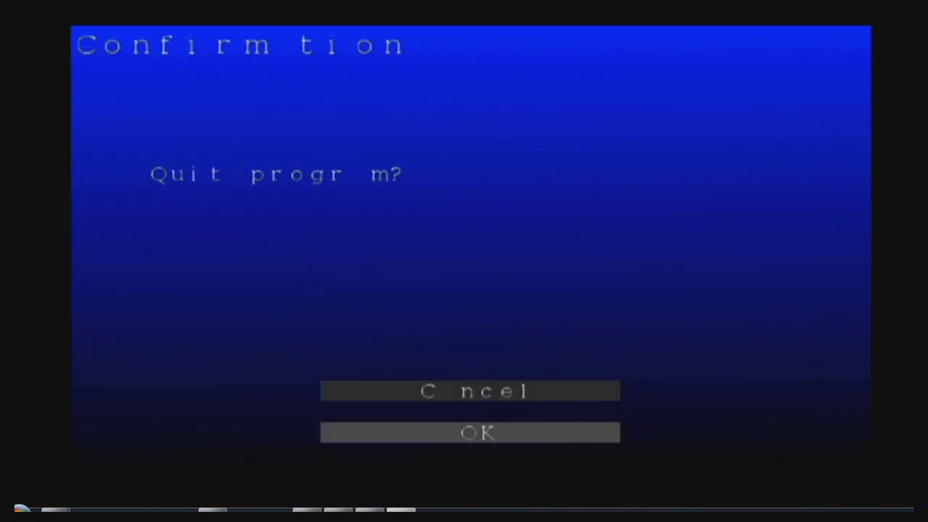
key(Escape)
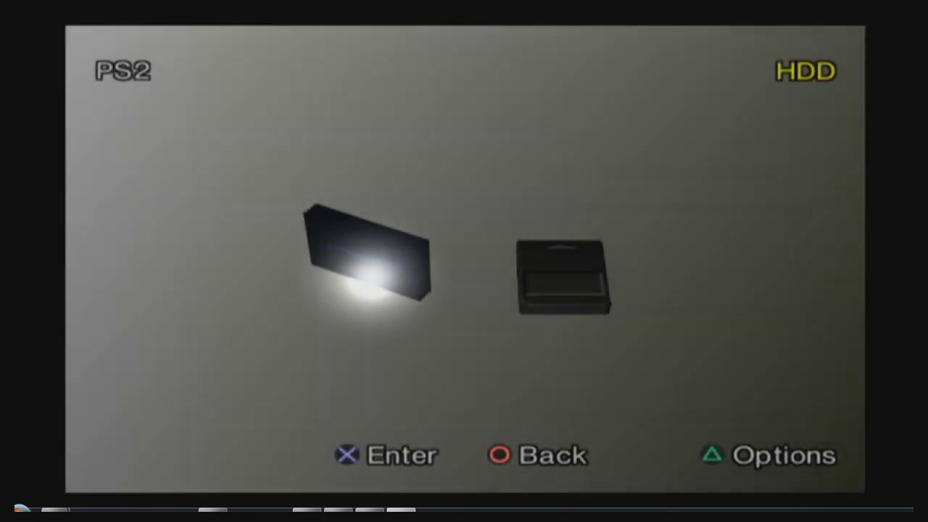
Open the HDD in the PS2 browser and highlight the EverGrace entry.
key(Return)
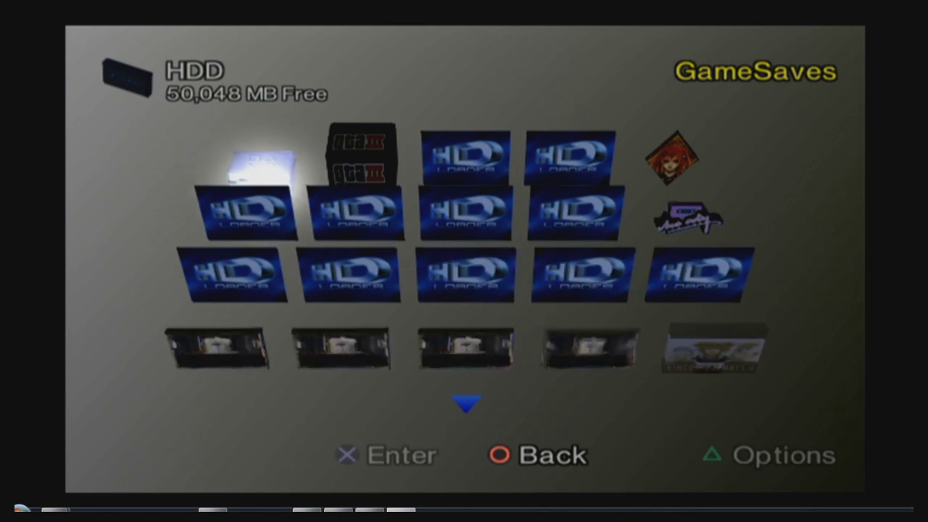
key(Right)
key(Right)
key(Right)
key(Right)
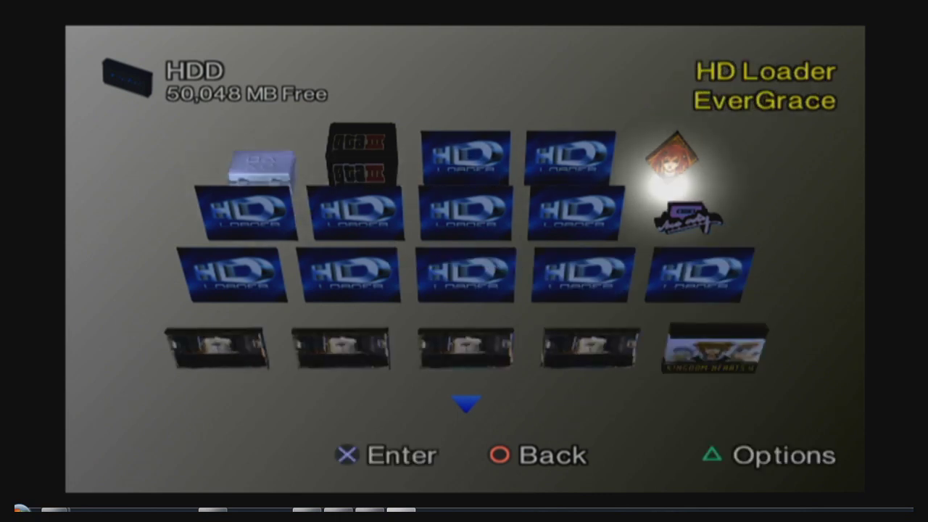
View EverGrace's options screen with its enlarged icon and the Delete and Information choices, and return to the HDD contents.
key(Return)
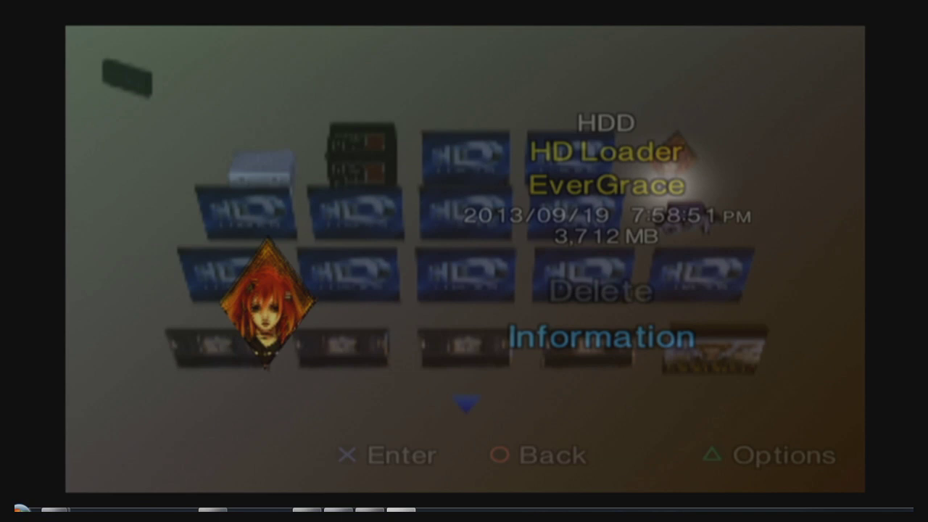
key(Up)
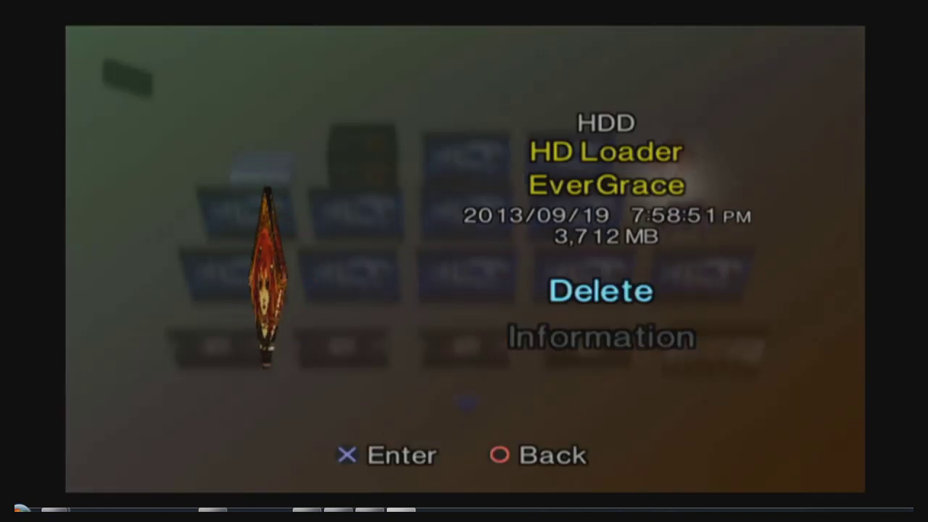
key(Down)
key(Up)
key(Down)
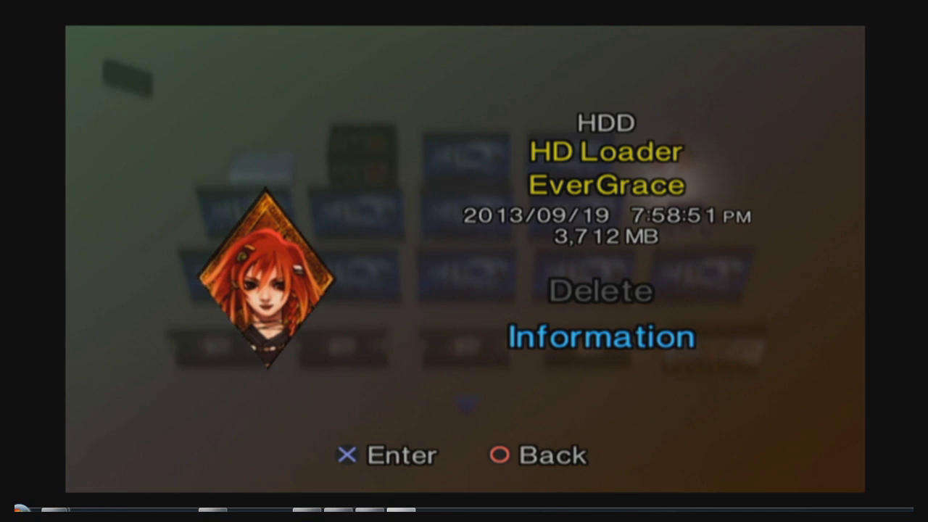
key(Up)
key(Down)
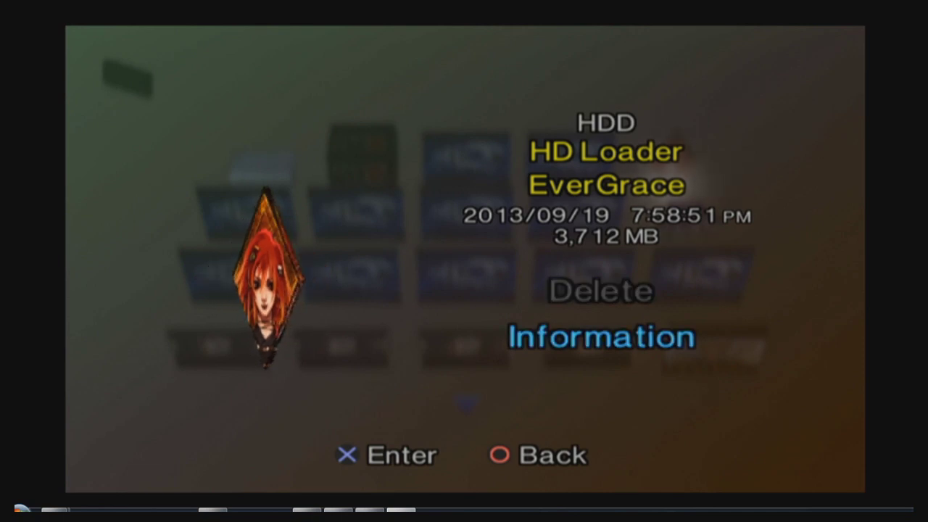
key(Escape)
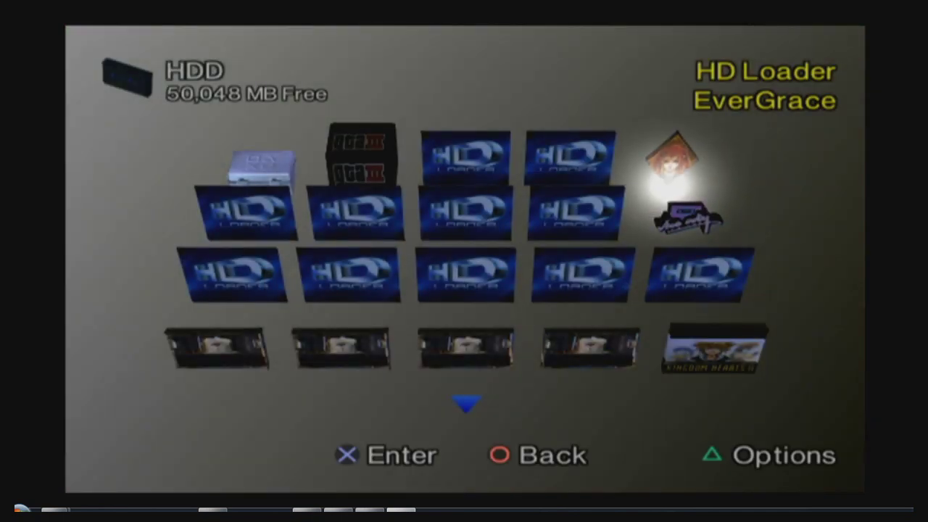
Check the Grand Theft Auto Vice City entry, go back to EverGrace and launch the game from the HDD.
key(Down)
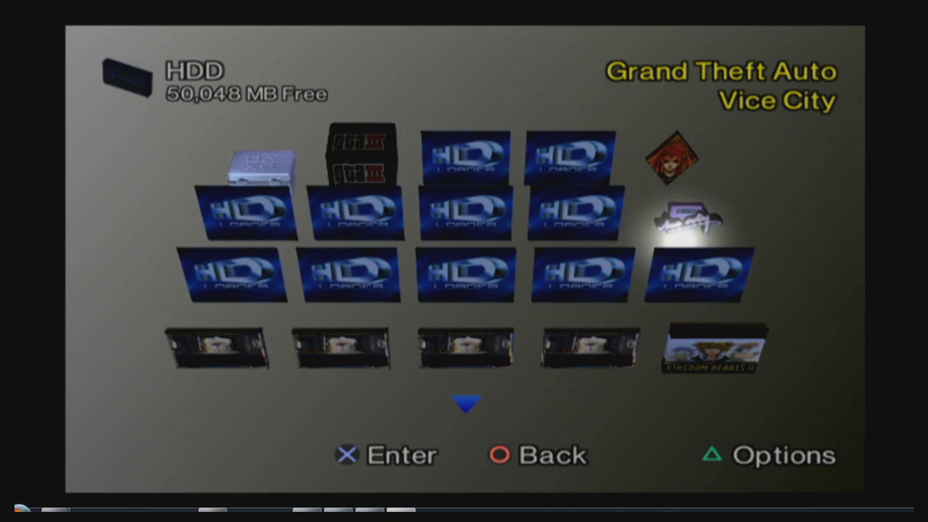
key(Up)
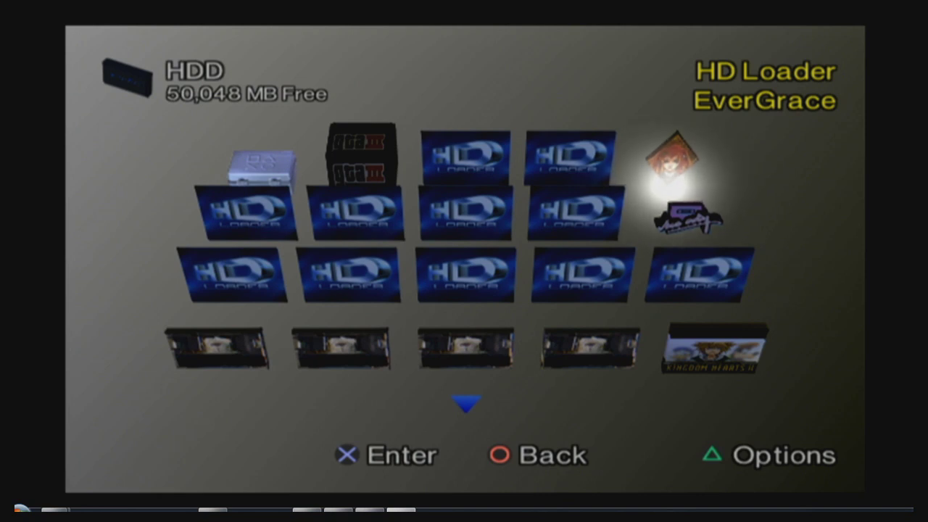
key(Return)
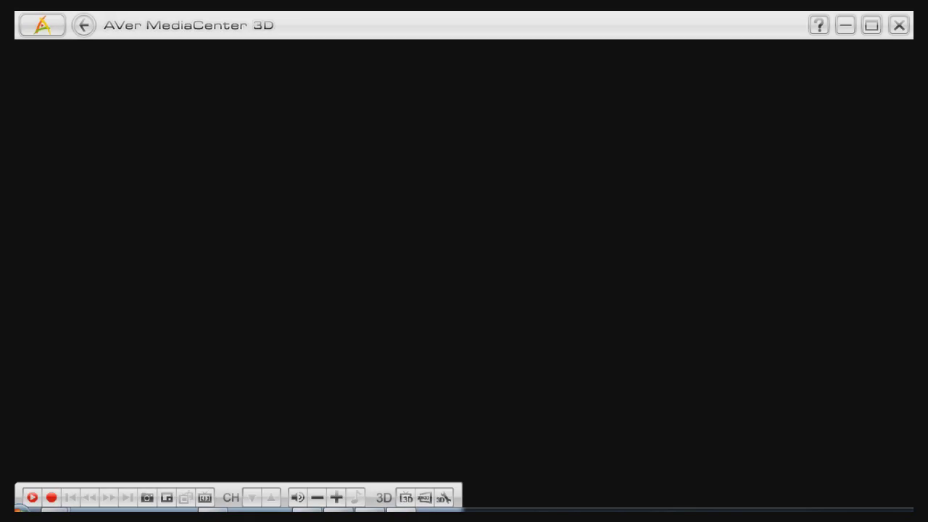
right_click(859, 197)
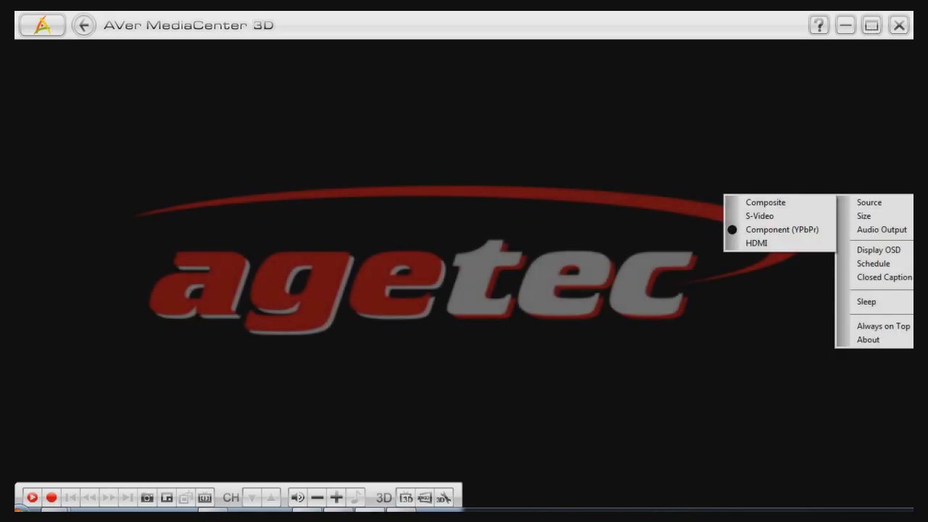
key(Escape)
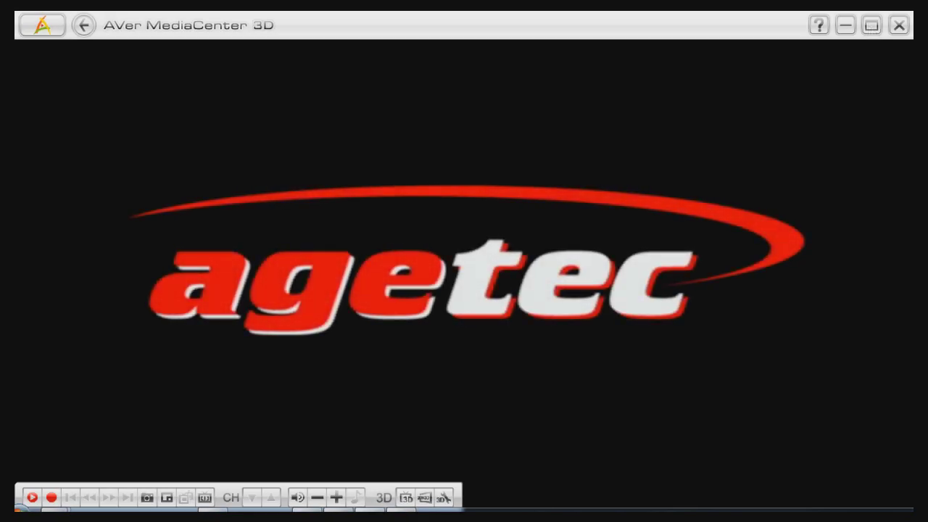